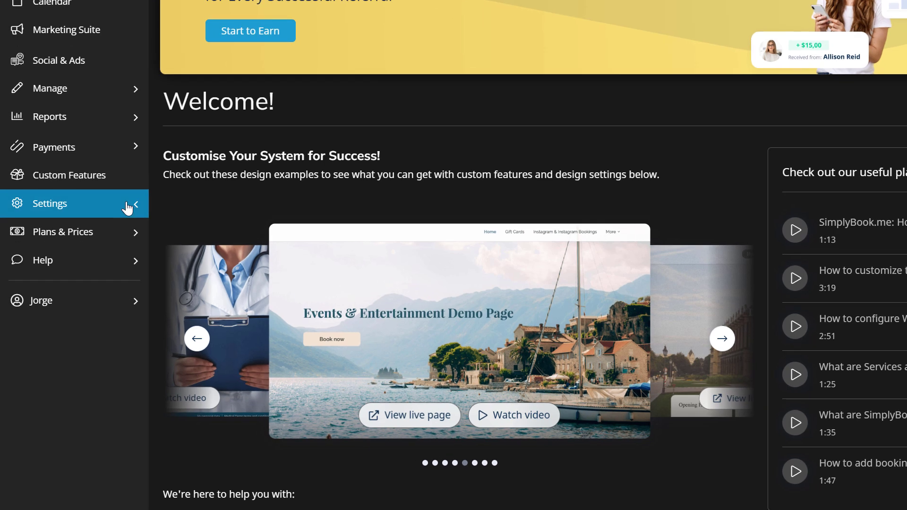
Expand the Settings section in the left sidebar.
left_click(45, 261)
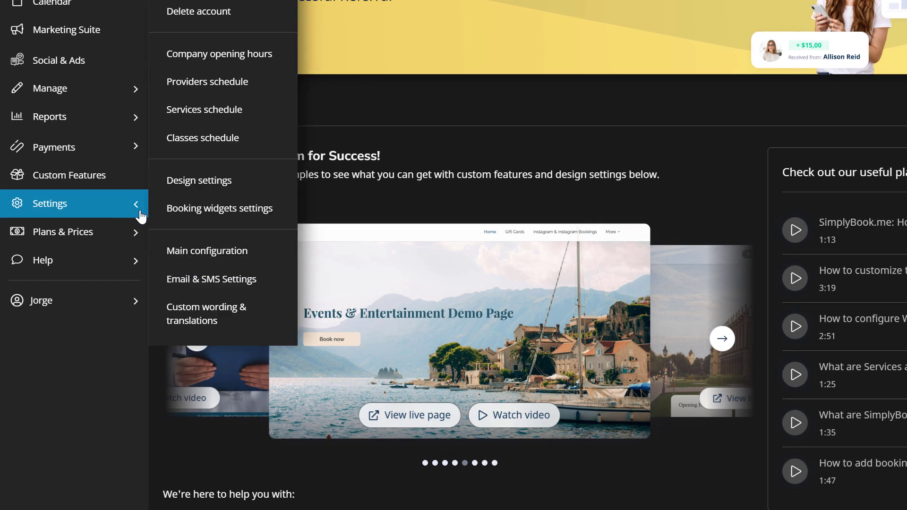
Enable the reminder email toggle for service providers in the notification grid.
left_click(185, 278)
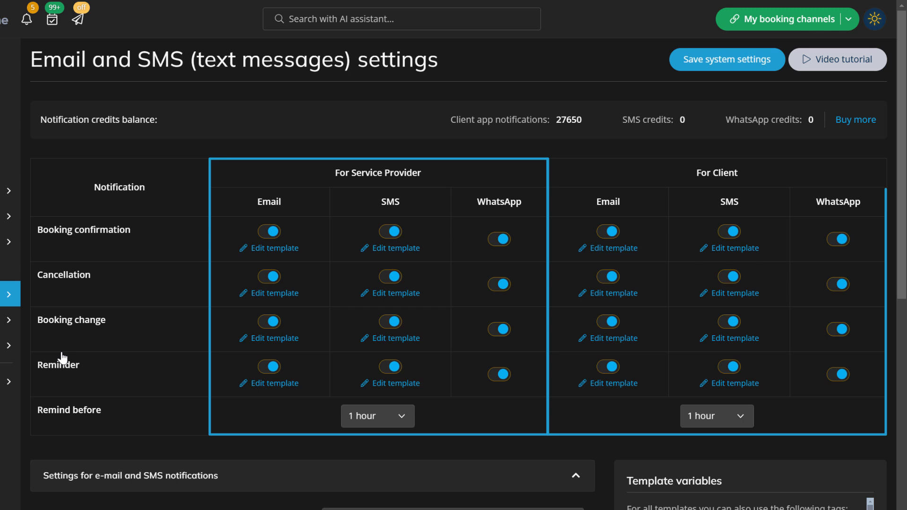
left_click(272, 369)
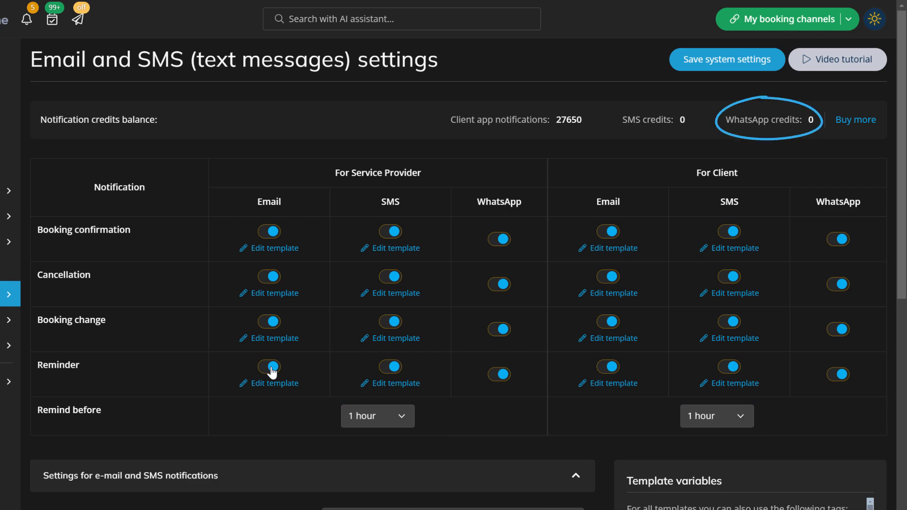
left_click(843, 121)
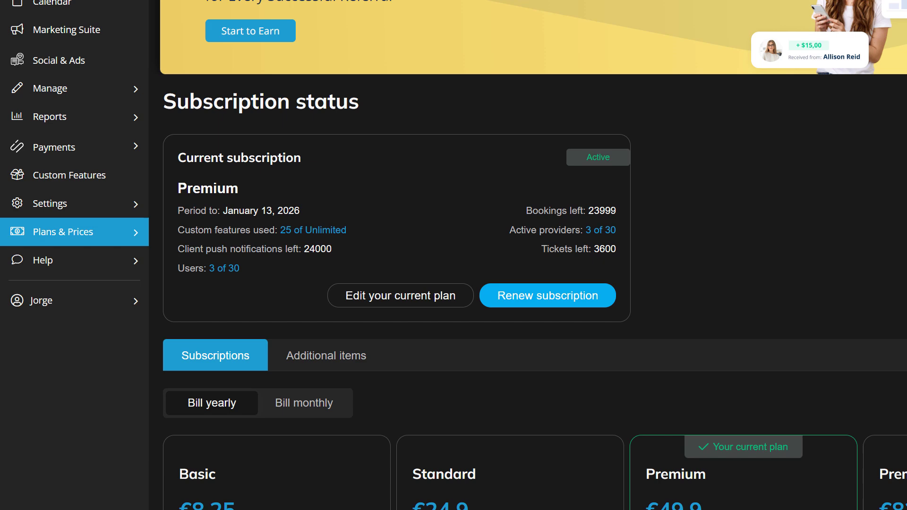
left_click(326, 355)
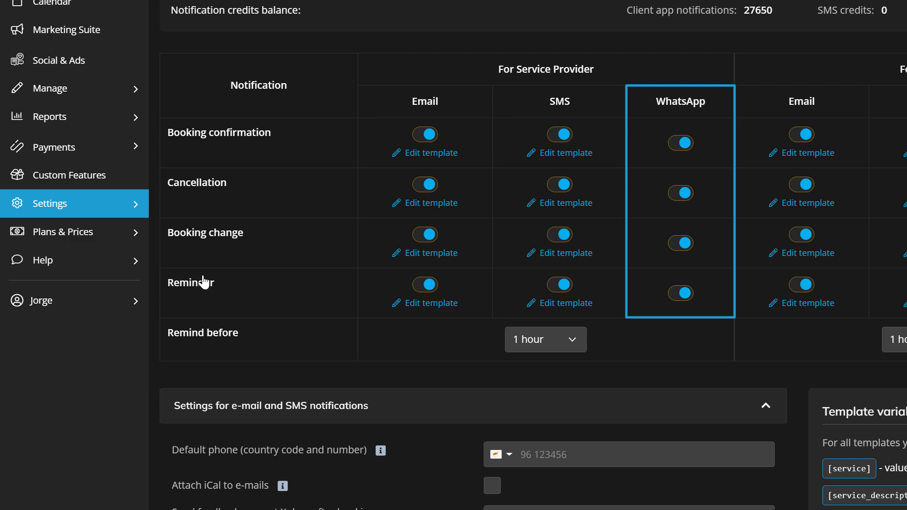
scroll(204, 282, "down", 10)
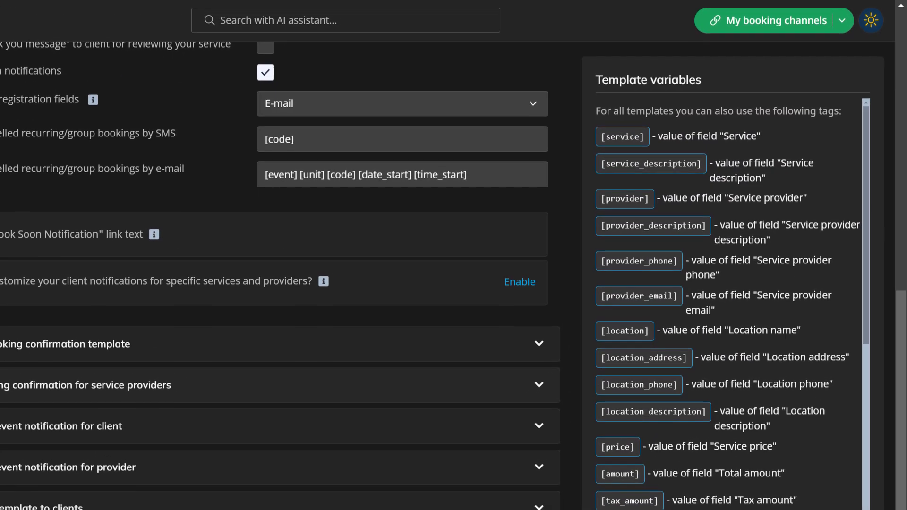
scroll(453, 255, "down", 3)
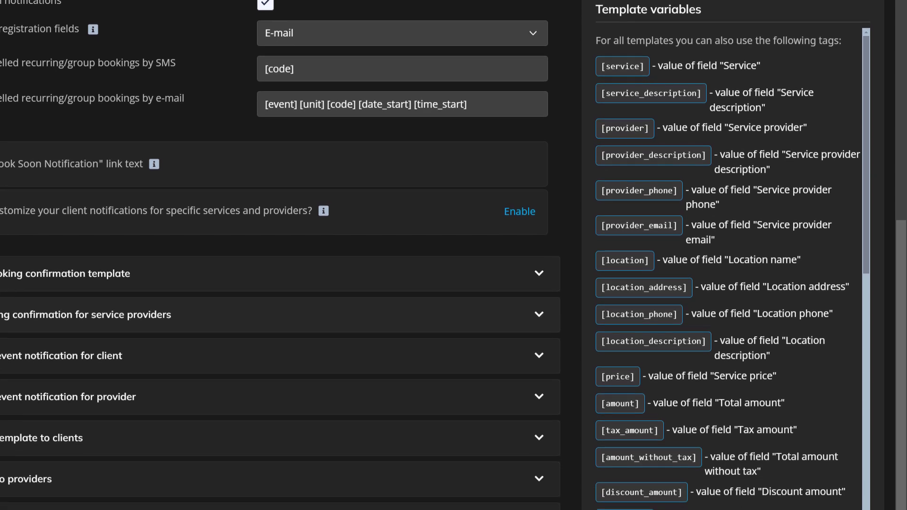
scroll(453, 255, "down", 4)
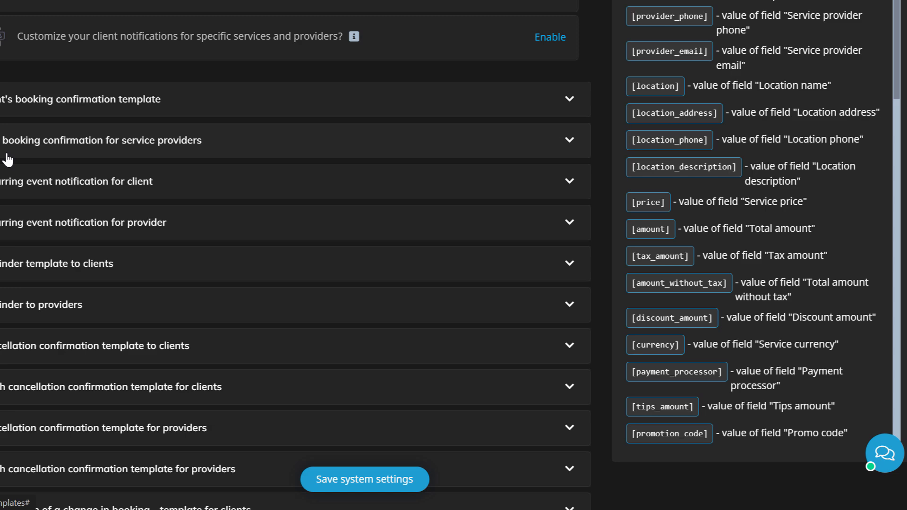
Swap the Gruveo link in the client reminder template for the [online_meeting_link] variable.
left_click(149, 266)
scroll(149, 283, "down", 3)
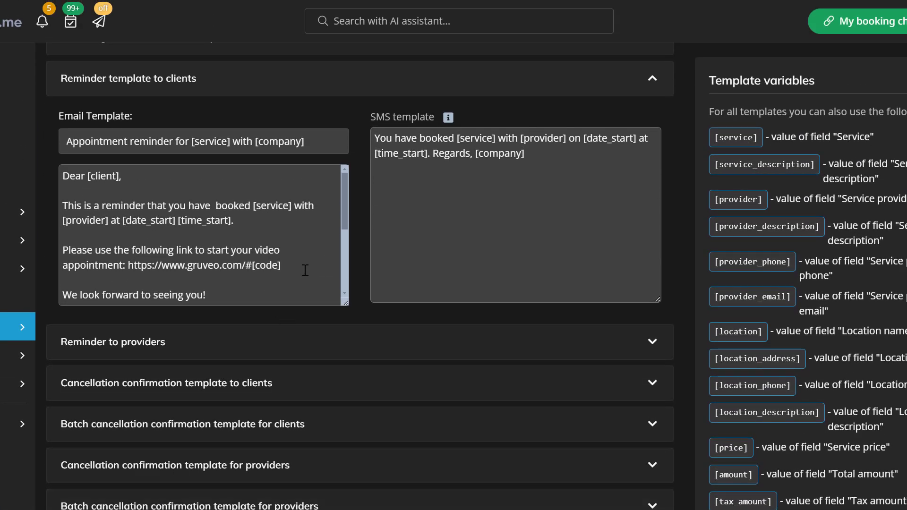
left_click_drag(282, 265, 262, 261)
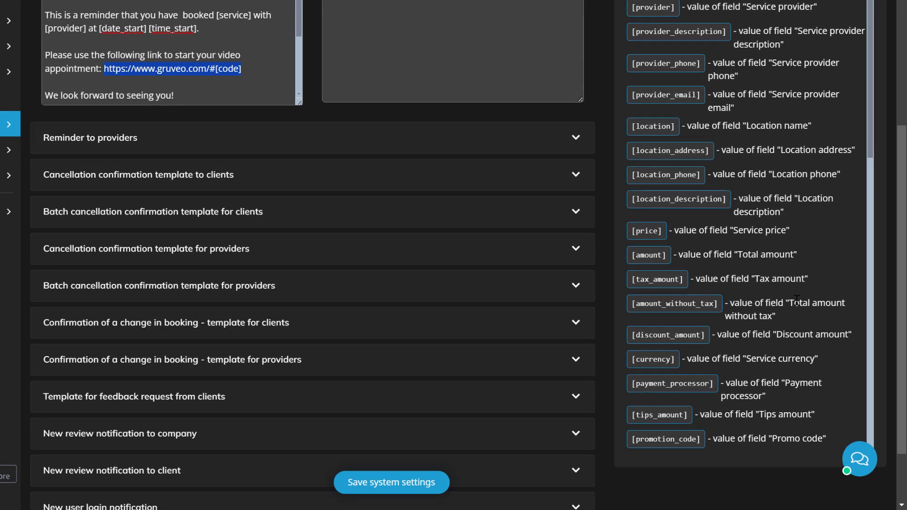
scroll(796, 302, "down", 5)
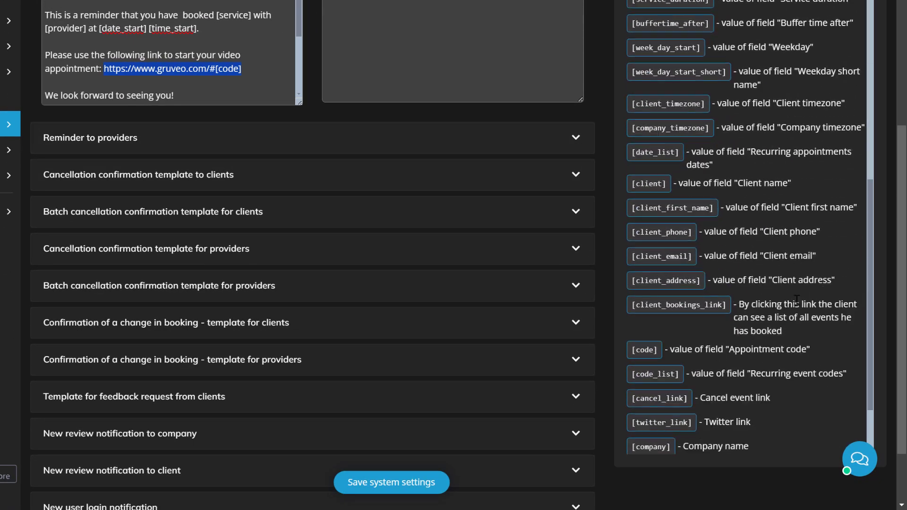
scroll(779, 341, "down", 3)
left_click(677, 410)
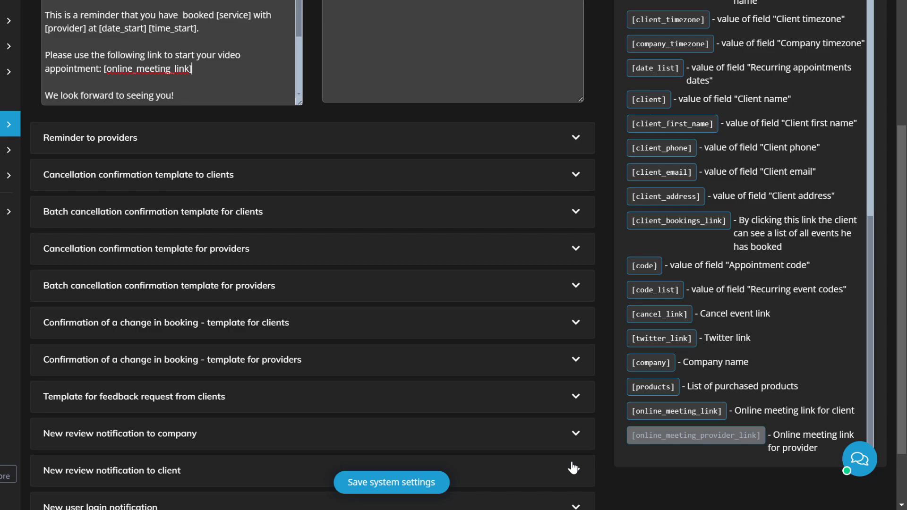
left_click(392, 482)
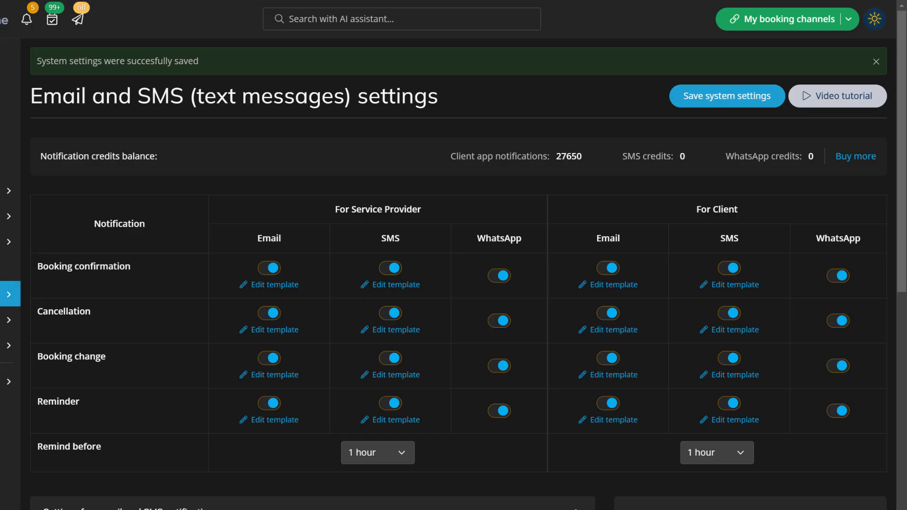